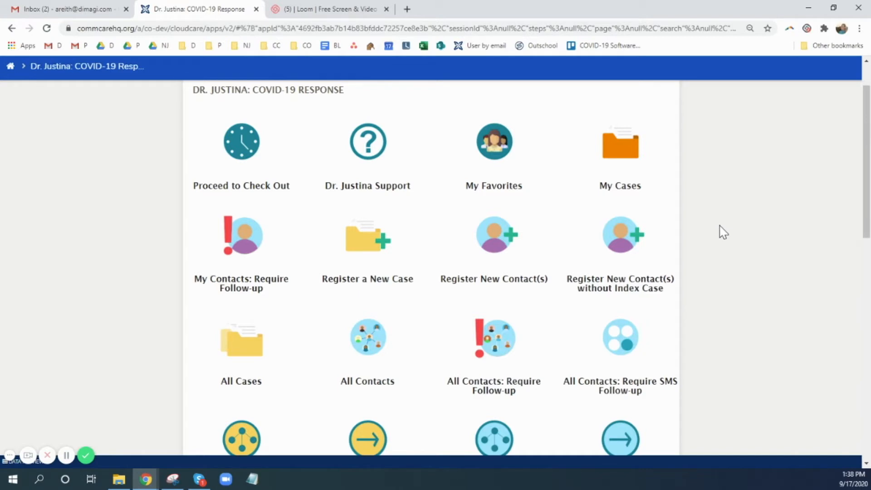
# Step: Open the My Favorites form and enter a phone number as your own contact info
pyautogui.click(490, 153)
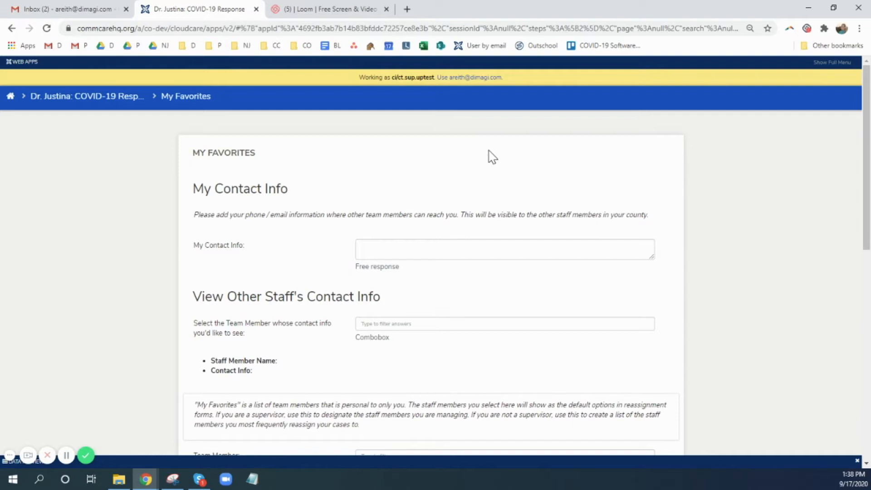
pyautogui.scroll(-1, 454, 164)
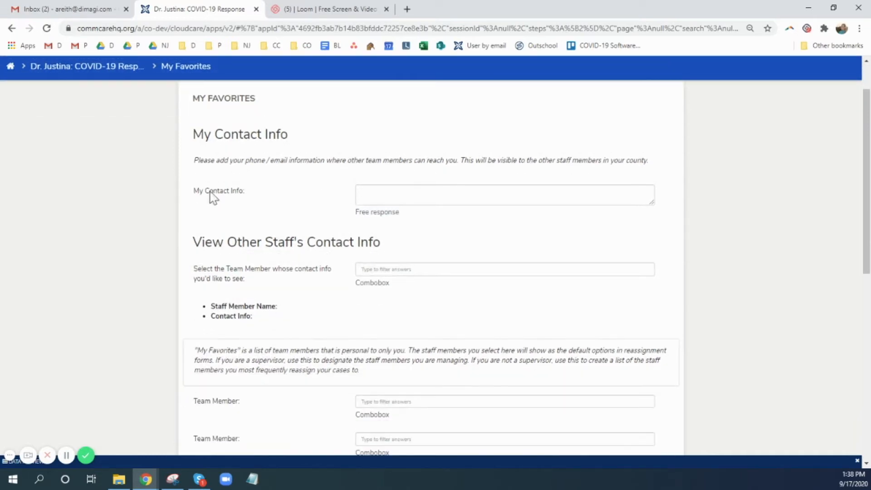
pyautogui.click(385, 199)
pyautogui.write('111')
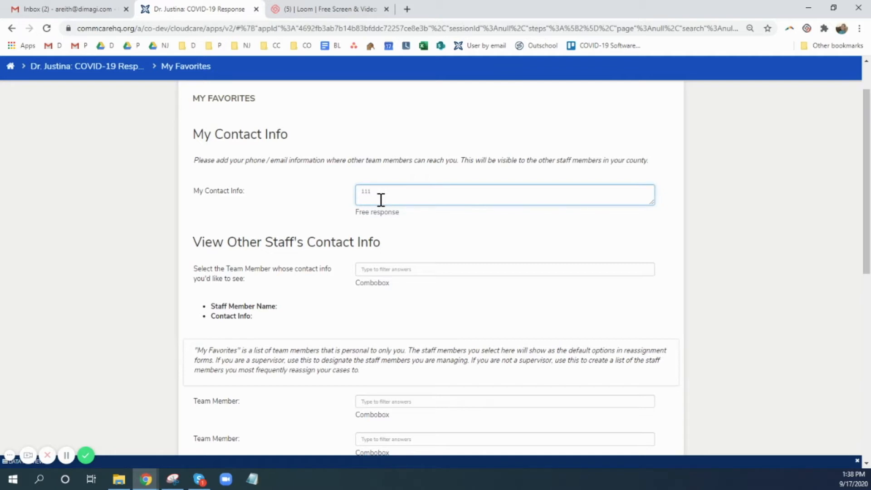
pyautogui.write('2223333')
# Step: Look up the contact info of staff member CI 3, and then that of CI Sup UP Test
pyautogui.click(375, 270)
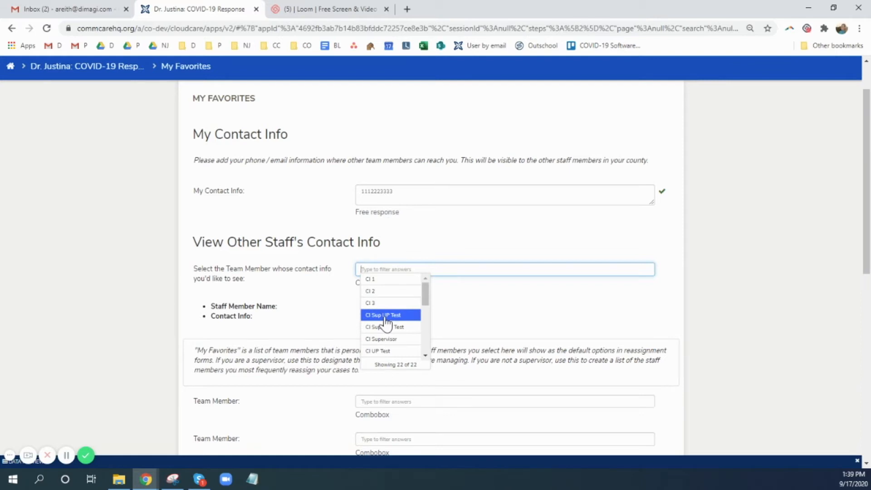
pyautogui.click(377, 302)
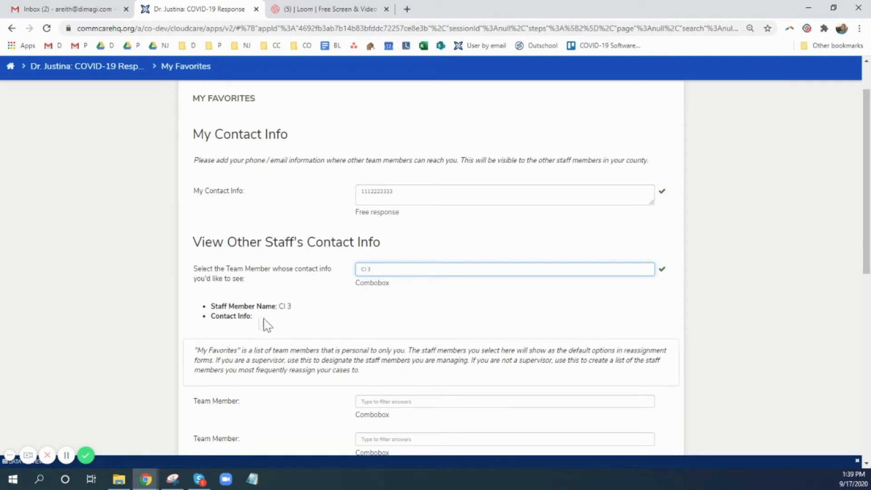
pyautogui.click(384, 270)
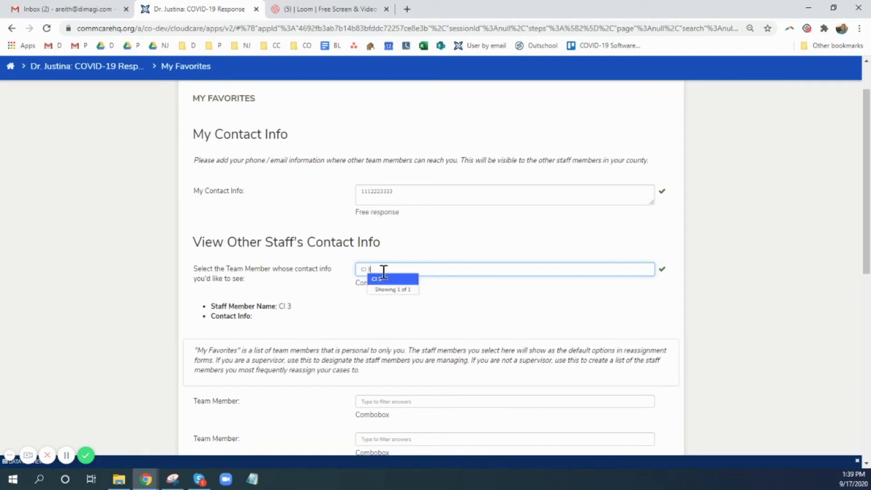
pyautogui.moveTo(374, 270); pyautogui.dragTo(334, 269)
pyautogui.press('BackSpace')
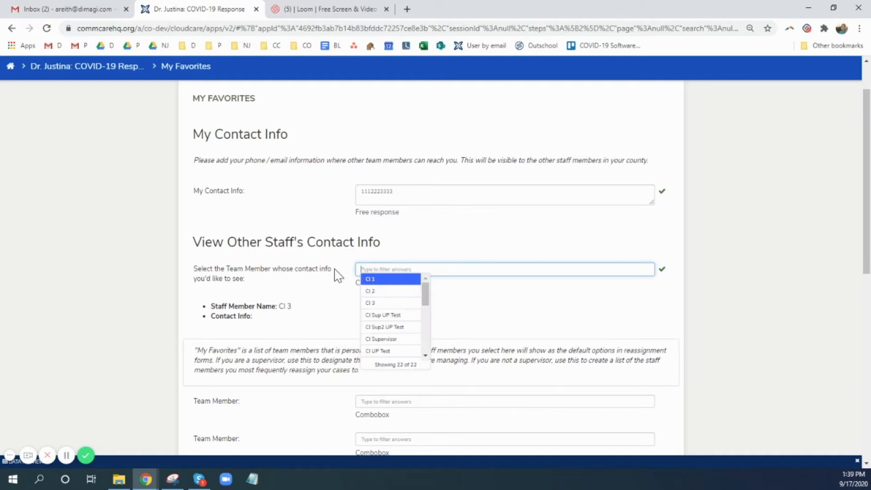
pyautogui.click(380, 319)
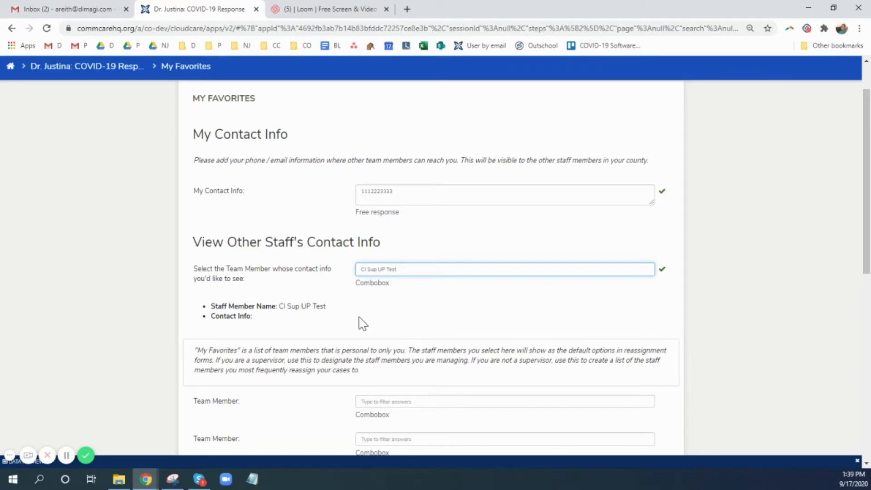
# Step: Set the first three favorite team members to CI 1, CI 3 and CI Supervisor
pyautogui.scroll(-5, 358, 323)
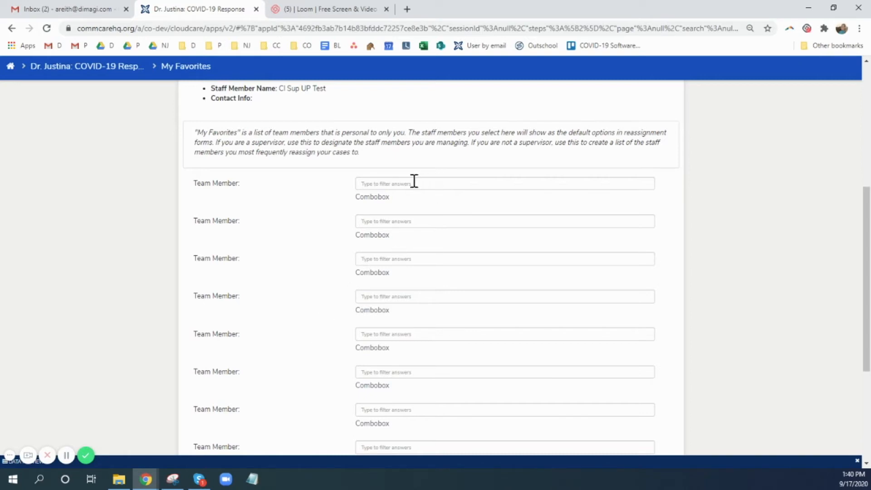
pyautogui.click(394, 183)
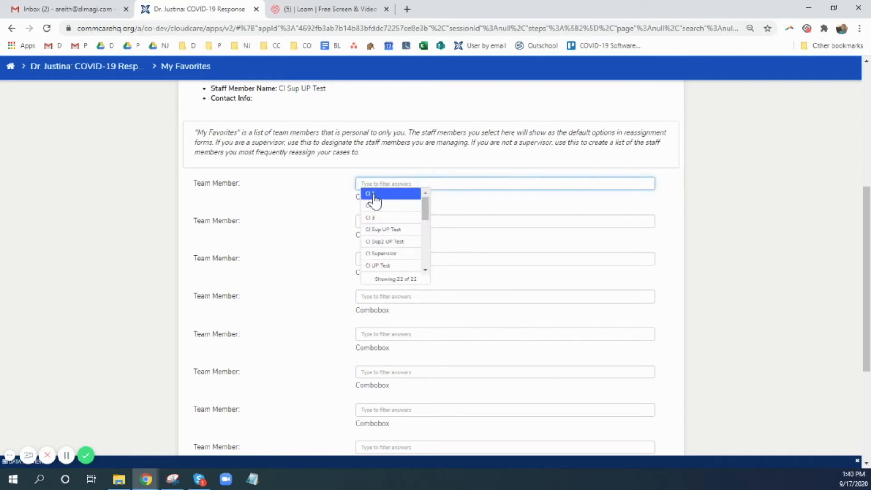
pyautogui.click(372, 195)
pyautogui.click(363, 221)
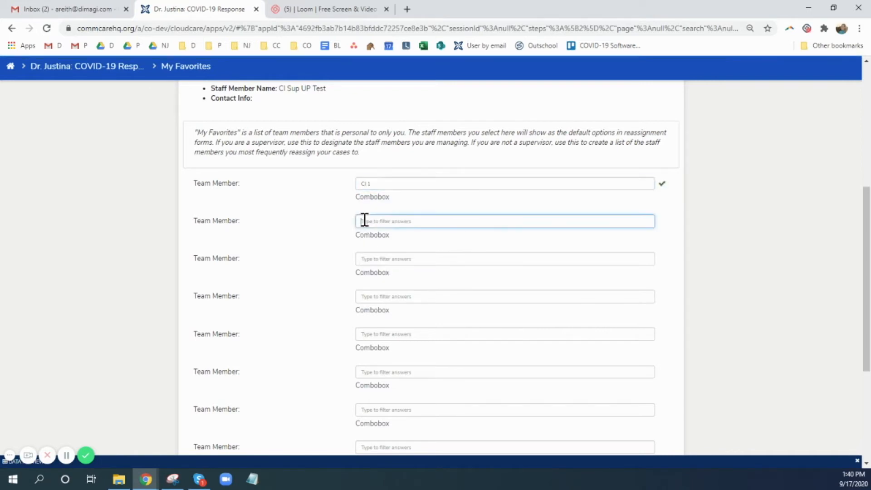
pyautogui.click(377, 257)
pyautogui.click(374, 258)
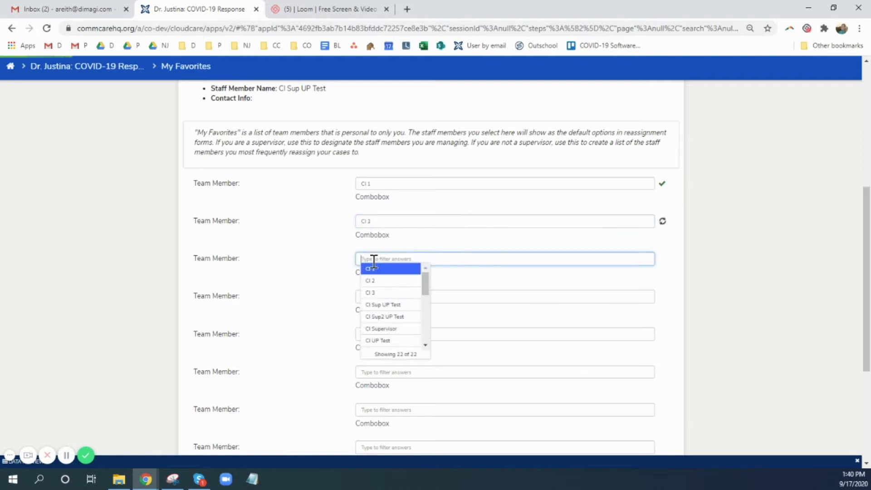
pyautogui.click(399, 330)
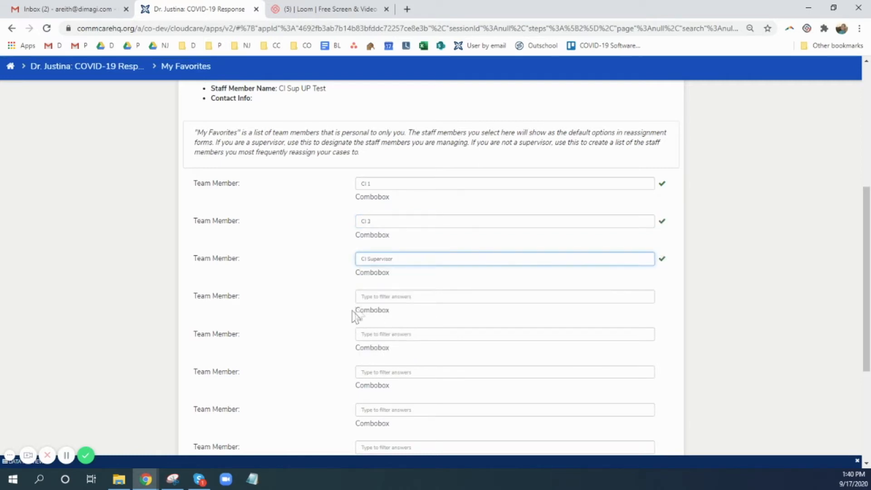
# Step: Add CT 3 and CT Supervisor as the fourth and fifth favorite team members and submit the form
pyautogui.click(365, 297)
pyautogui.scroll(-2, 392, 331)
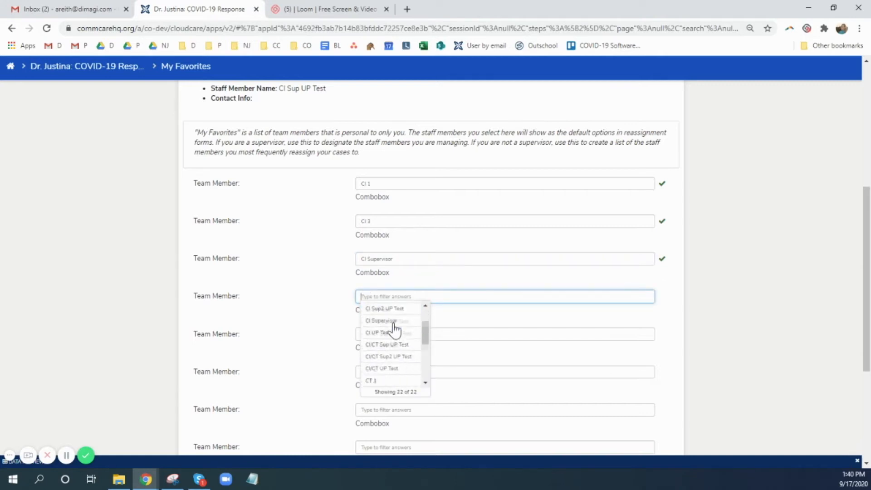
pyautogui.click(392, 345)
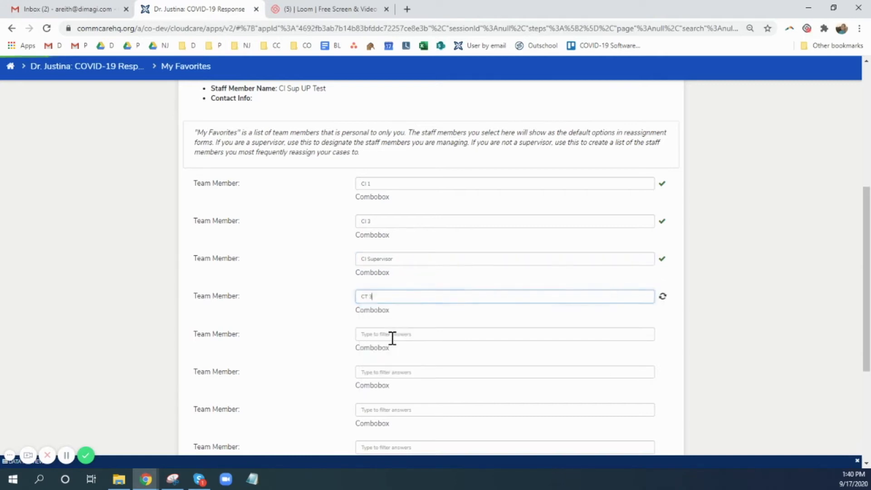
pyautogui.click(388, 337)
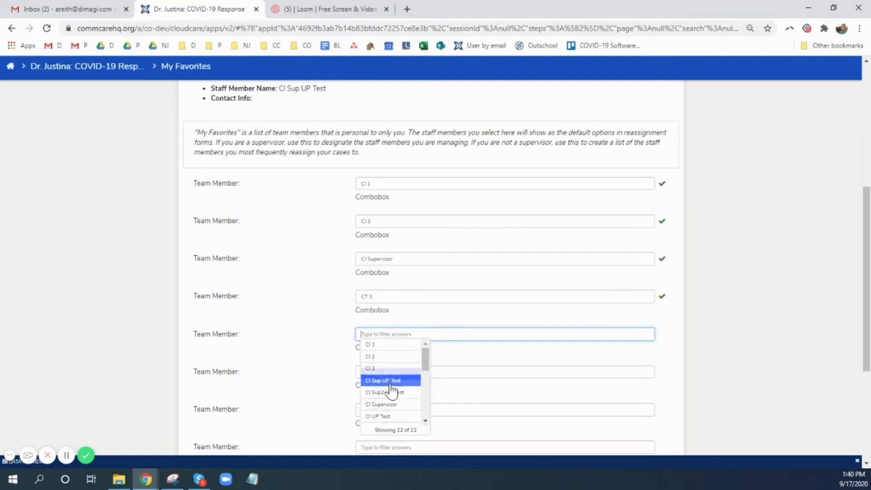
pyautogui.scroll(-2, 391, 385)
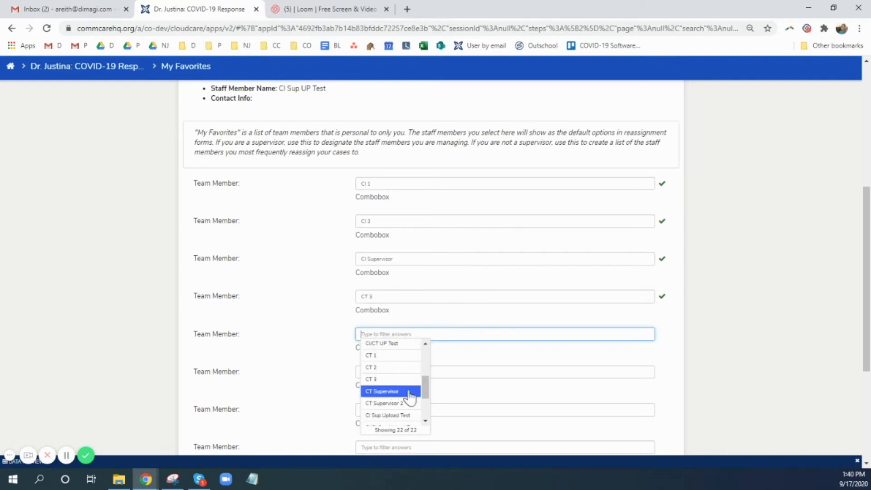
pyautogui.click(395, 393)
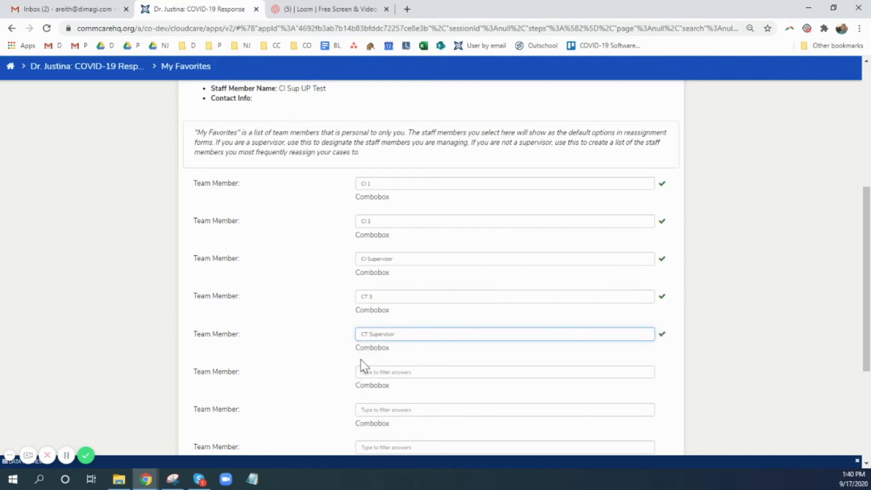
pyautogui.click(318, 360)
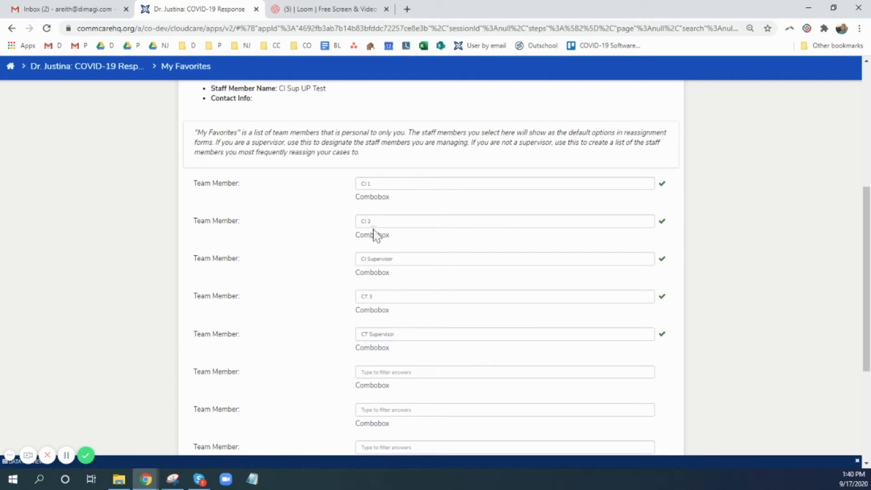
pyautogui.scroll(-4, 435, 394)
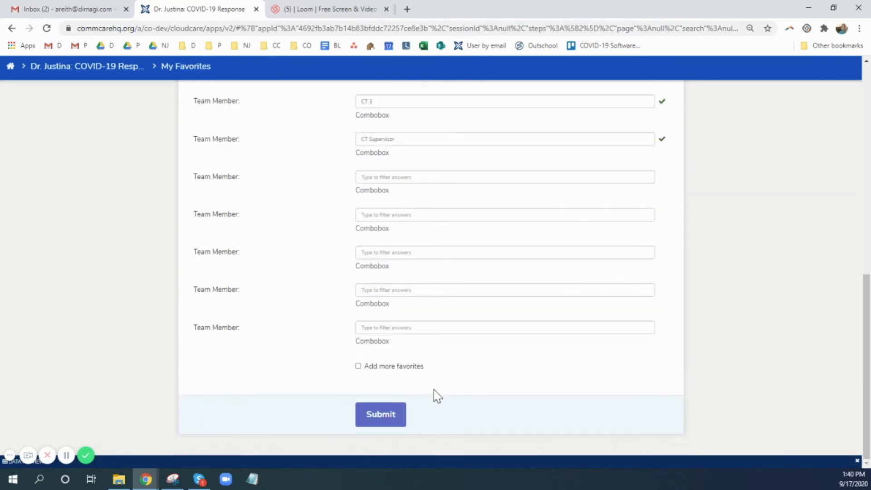
pyautogui.click(375, 415)
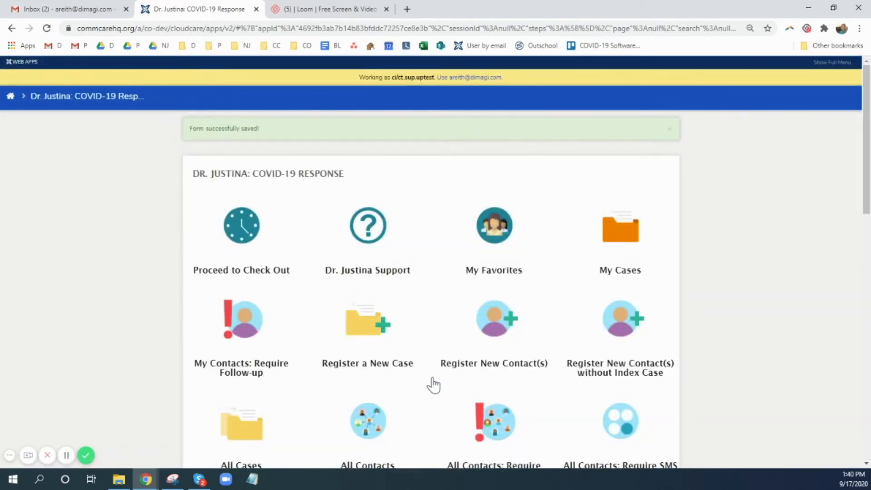
# Step: Open the first record in All Contacts, owned by CT 3, and start its Assign or Re-Assign Contact form
pyautogui.scroll(-2, 431, 385)
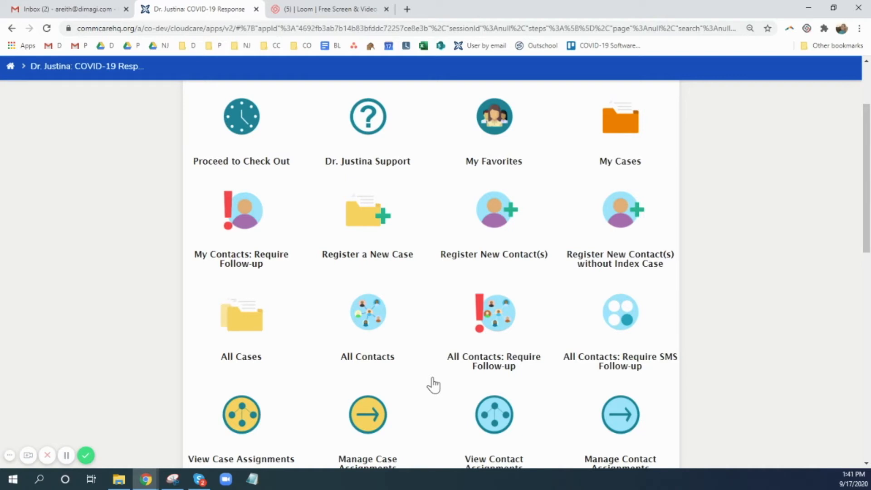
pyautogui.click(374, 316)
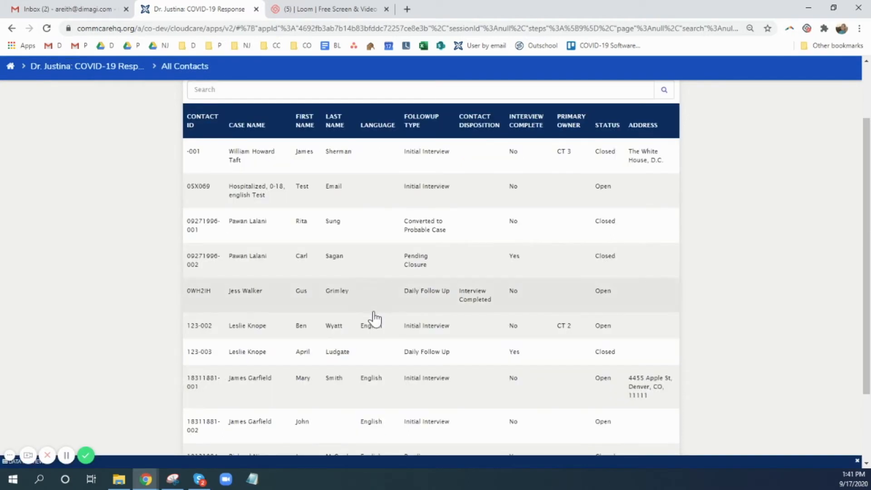
pyautogui.click(249, 169)
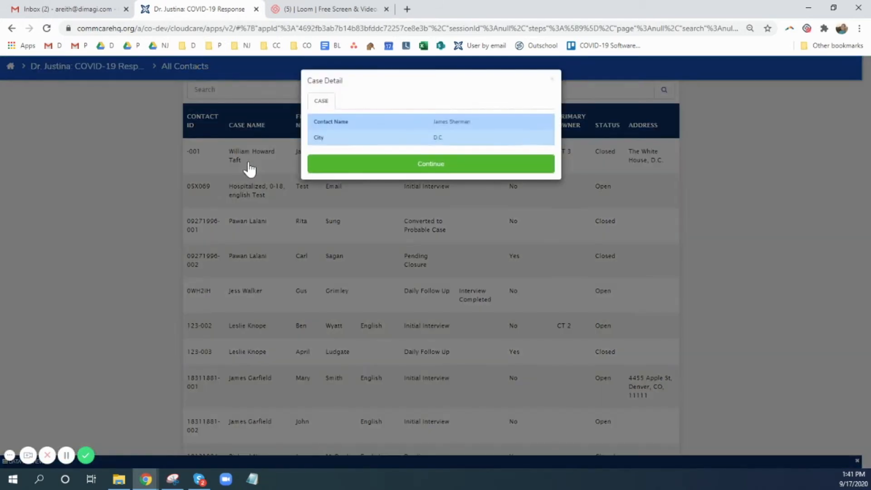
pyautogui.click(402, 171)
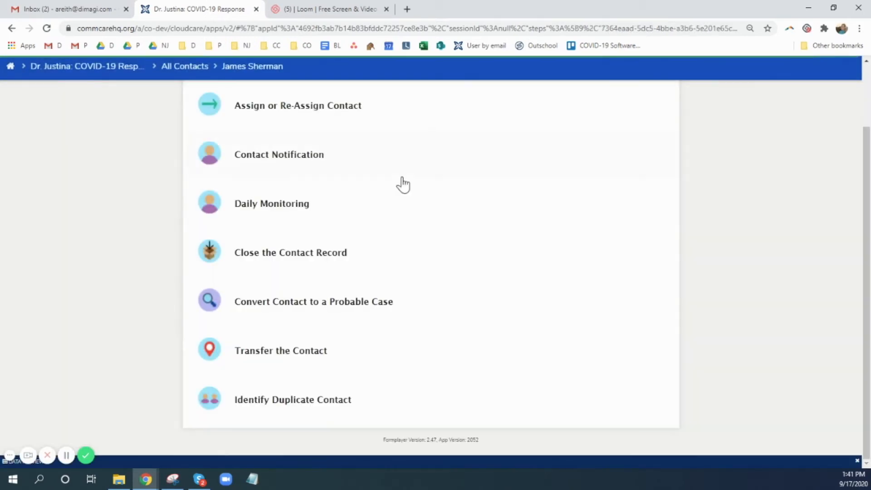
pyautogui.scroll(2, 374, 181)
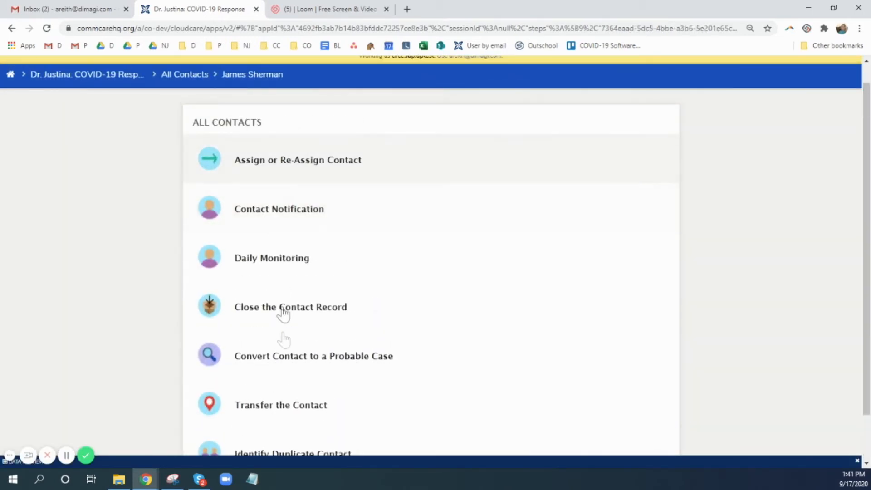
pyautogui.click(282, 177)
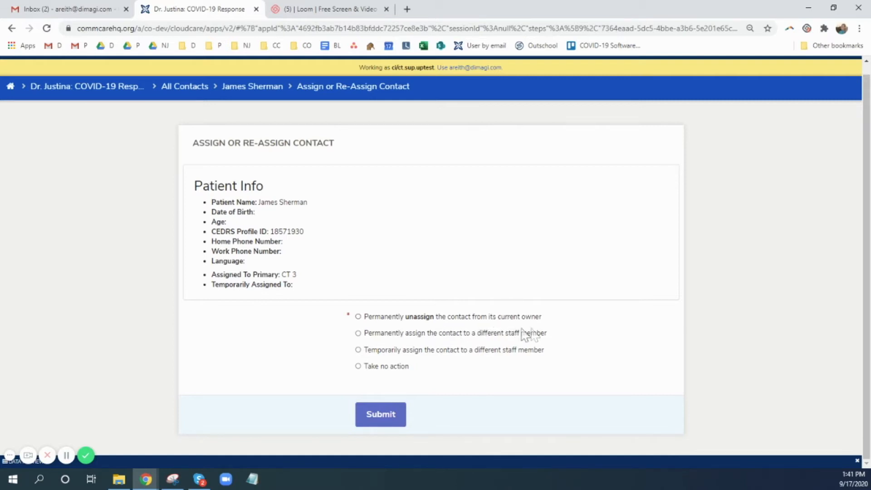
# Step: Try the option to permanently unassign the contact from its current owner, followed by the option to take no action
pyautogui.click(358, 316)
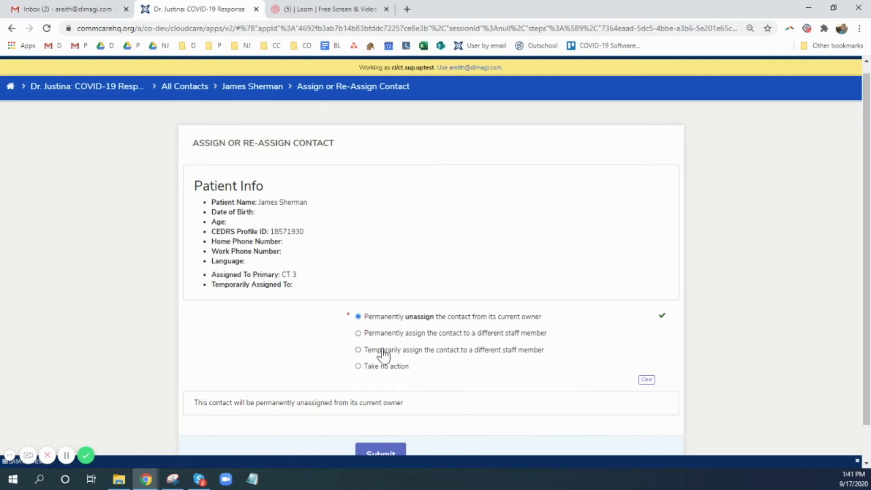
pyautogui.scroll(-1, 385, 363)
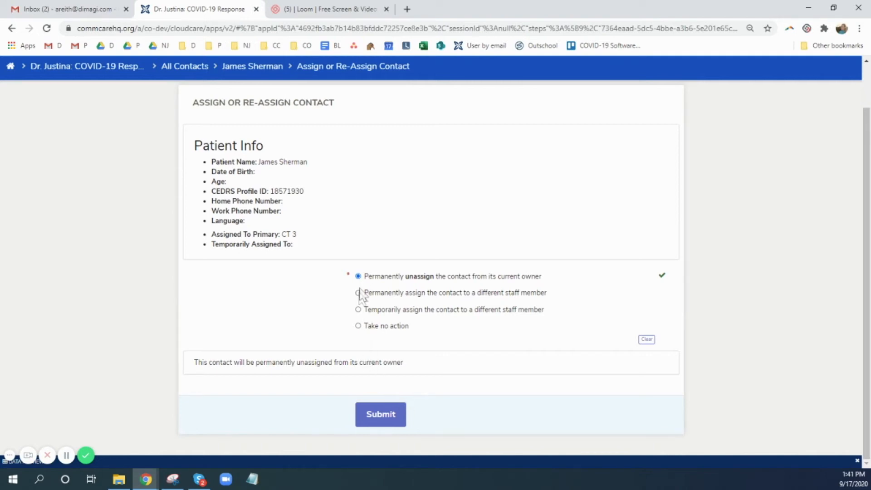
pyautogui.click(358, 326)
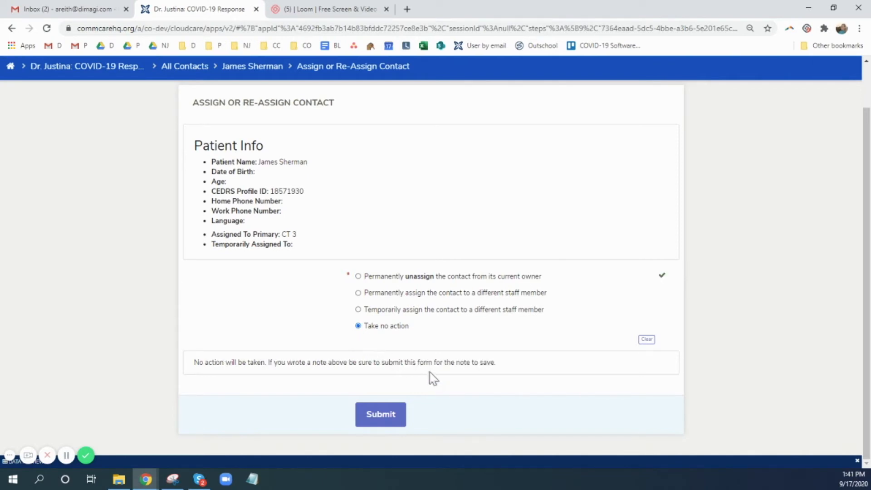
# Step: Choose to permanently assign the contact to a different staff member, along with all other contacts of the same patient case
pyautogui.click(358, 292)
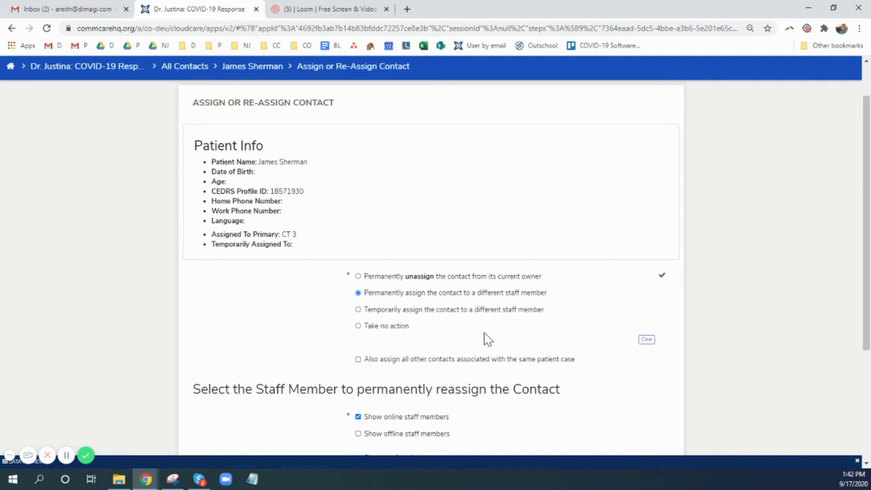
pyautogui.scroll(-2, 485, 334)
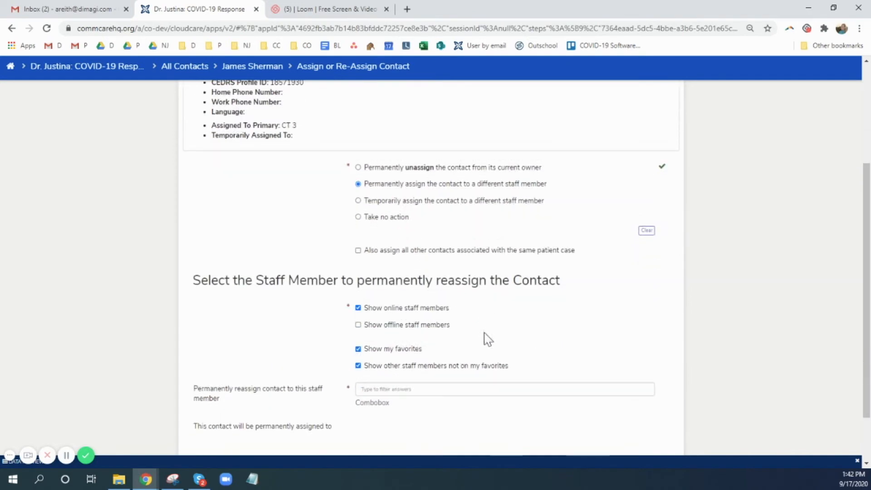
pyautogui.click(359, 252)
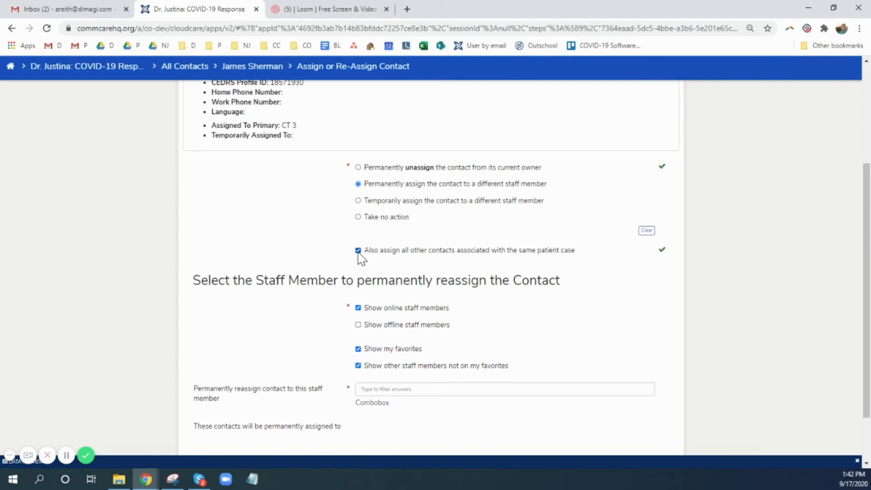
# Step: Include offline staff members in the permanent reassignment choices and look through the whole staff list down to Traveler Pool
pyautogui.scroll(-2, 495, 311)
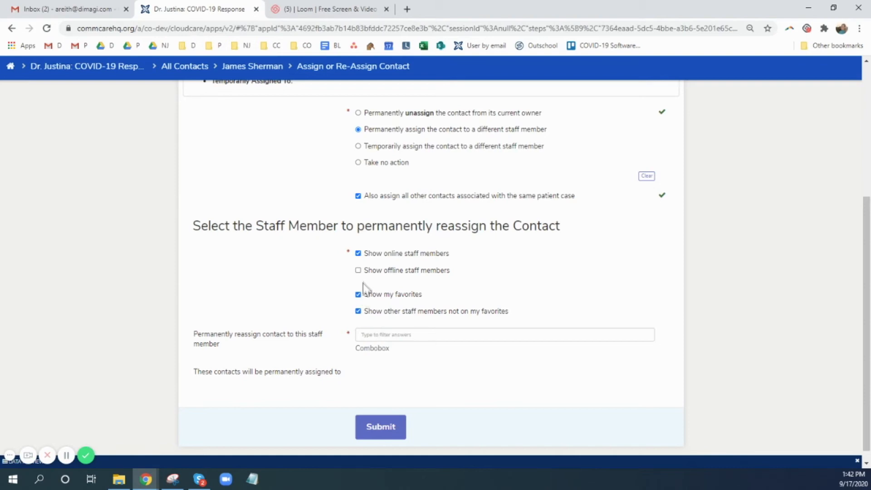
pyautogui.click(358, 270)
pyautogui.click(382, 334)
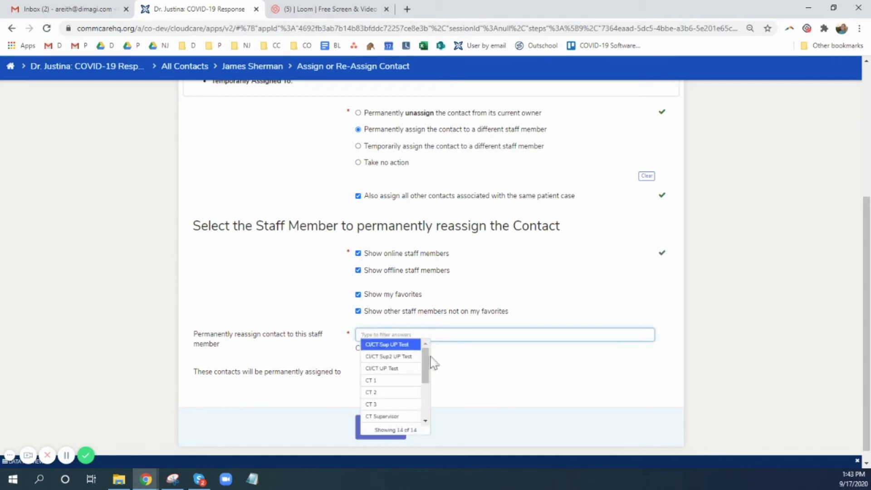
pyautogui.moveTo(425, 358); pyautogui.dragTo(428, 411)
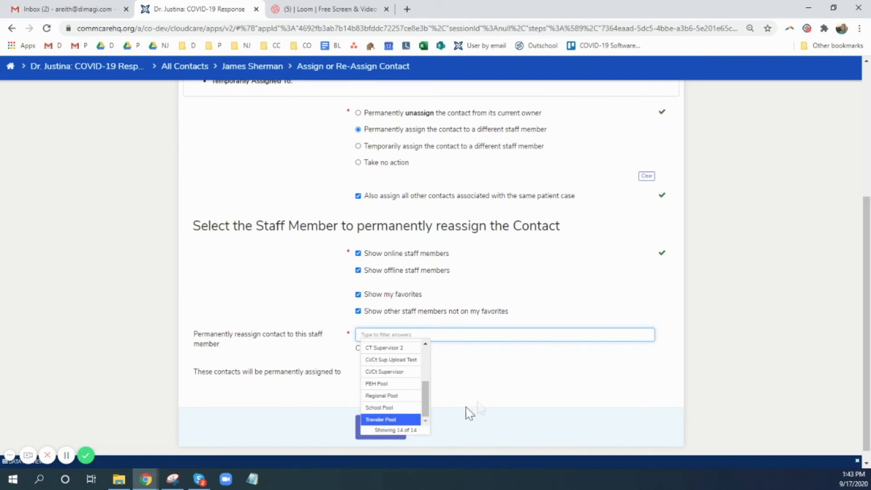
pyautogui.click(494, 398)
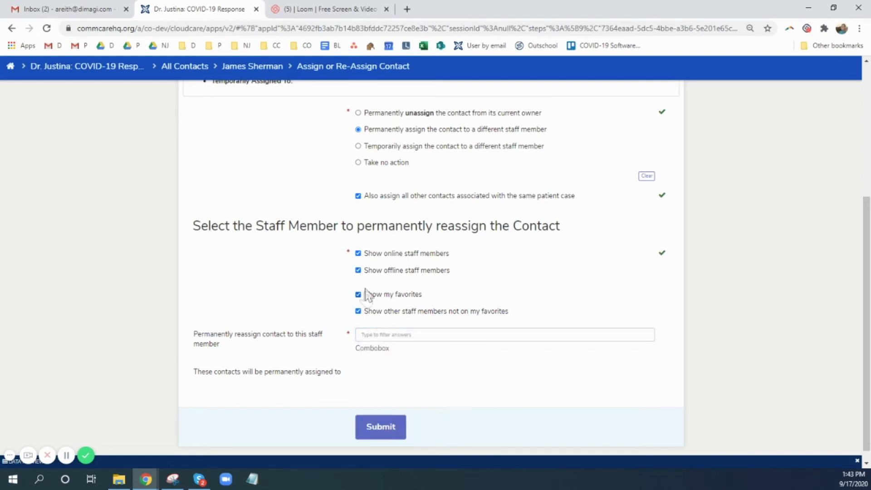
# Step: Limit the staff choices to online members on the favorites list, excluding offline staff and those not on favorites
pyautogui.click(358, 271)
pyautogui.click(359, 271)
pyautogui.click(358, 271)
pyautogui.click(358, 311)
# Step: Permanently reassign the contacts to CT 3 and submit the form
pyautogui.click(397, 334)
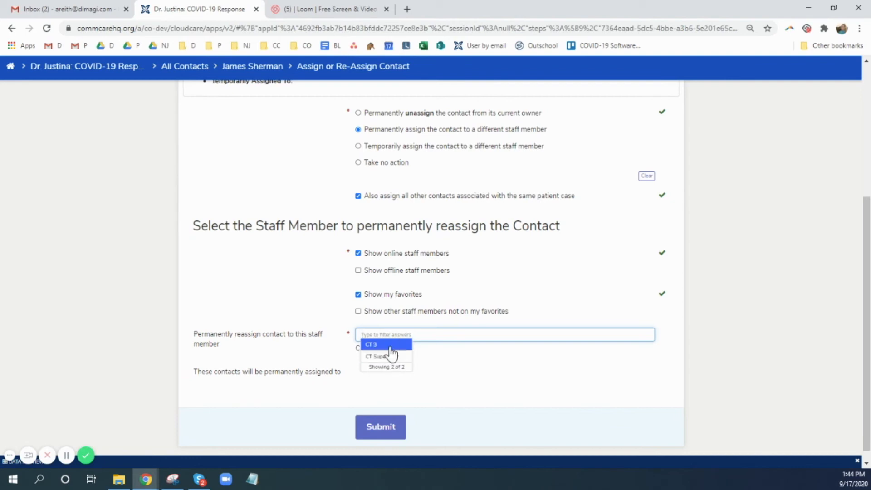
pyautogui.click(390, 347)
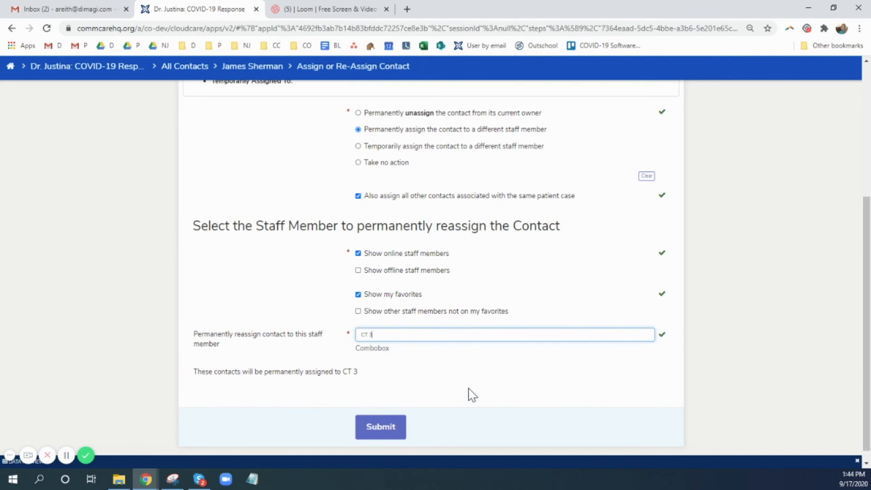
pyautogui.click(380, 427)
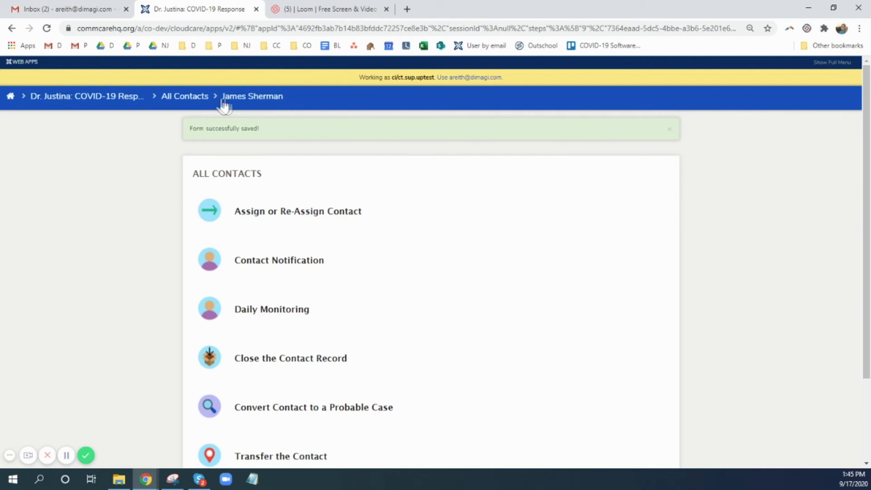
# Step: Open the first record in All Cases and start its Assign or Reassign the Case form
pyautogui.click(87, 104)
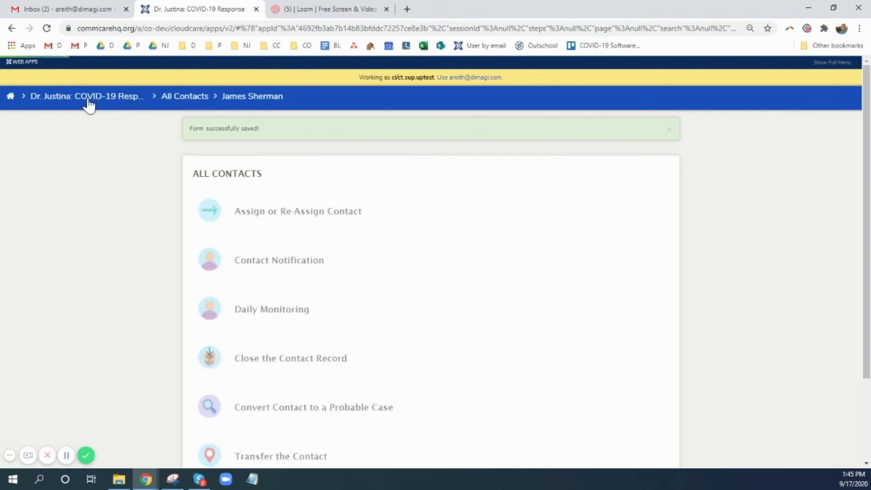
pyautogui.scroll(-1, 189, 166)
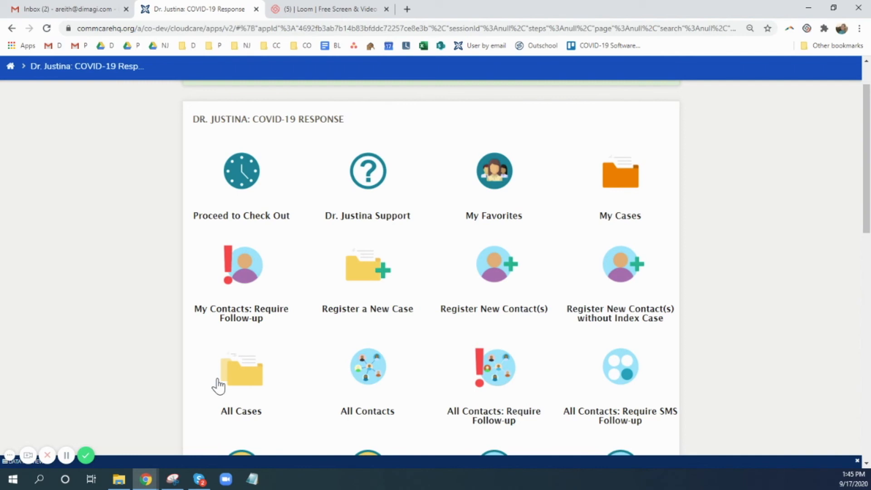
pyautogui.click(248, 390)
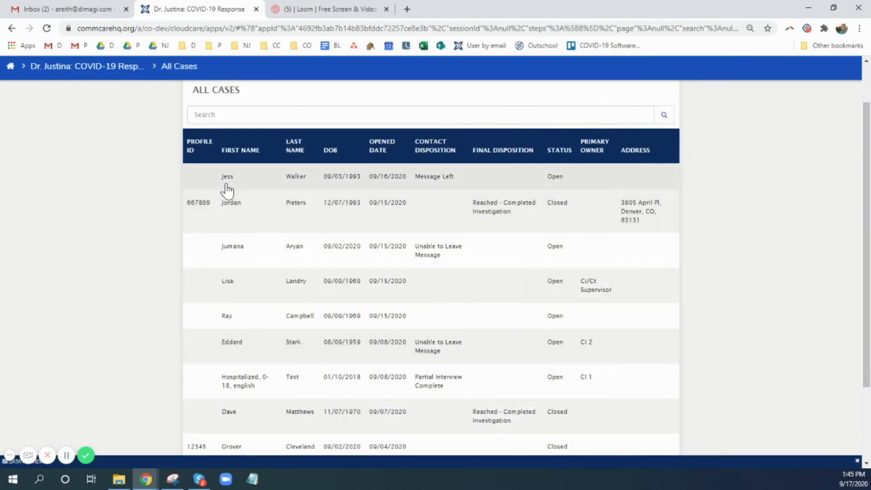
pyautogui.click(228, 189)
pyautogui.click(331, 206)
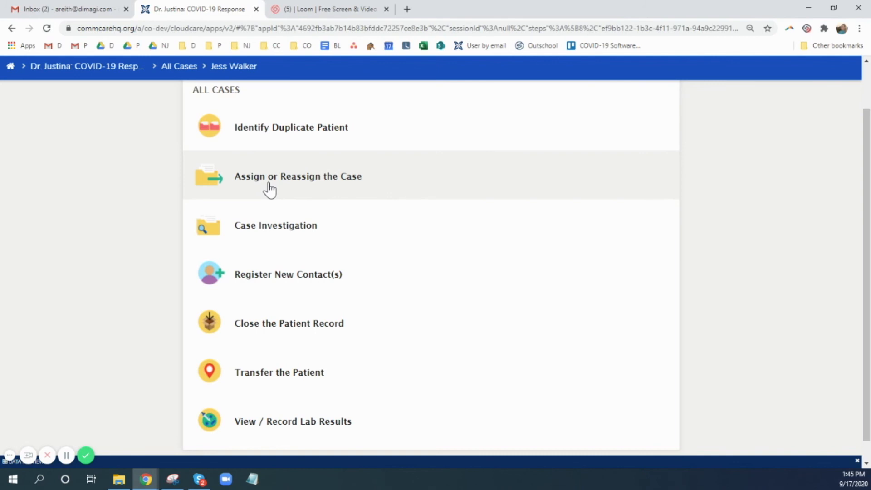
pyautogui.click(269, 189)
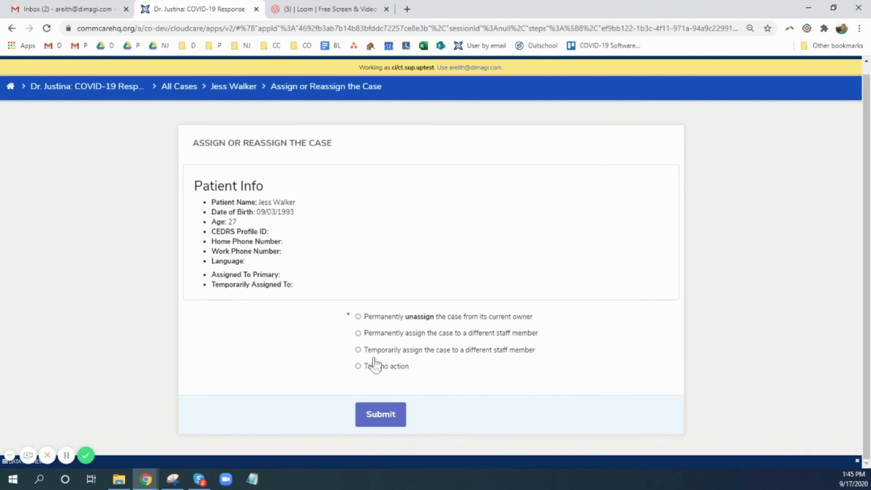
# Step: Choose to permanently assign the case to a different staff member
pyautogui.click(358, 334)
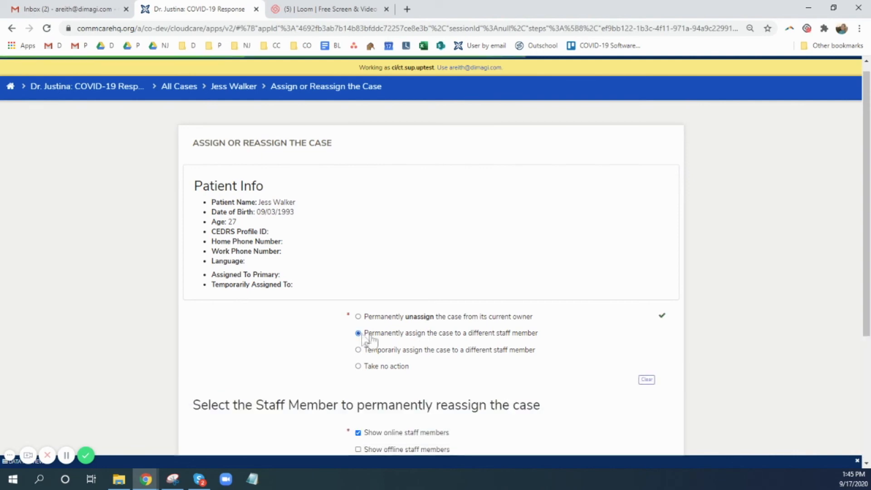
pyautogui.scroll(-2, 561, 353)
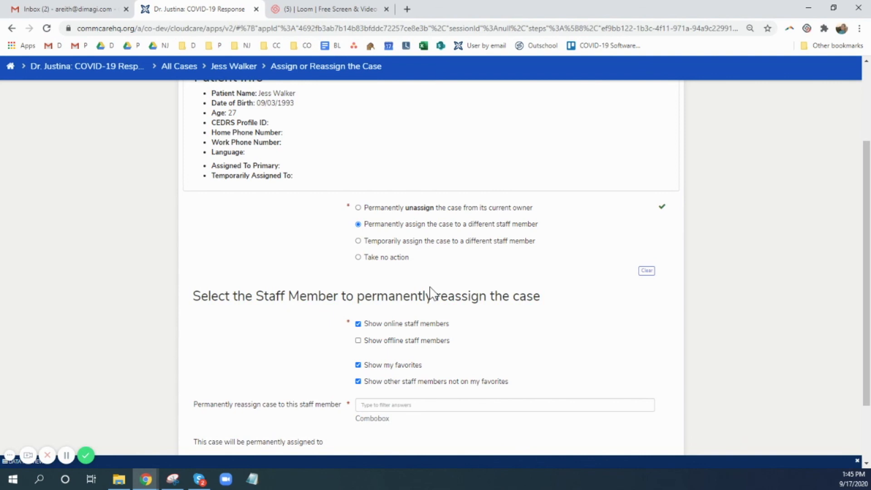
pyautogui.scroll(-1, 431, 293)
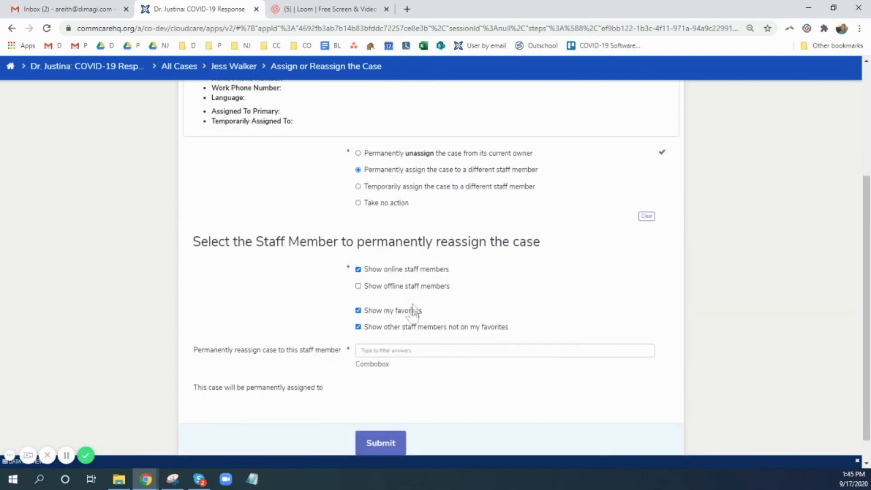
# Step: View the staff choices for the case with all online members, followed by only the online favorites
pyautogui.click(383, 350)
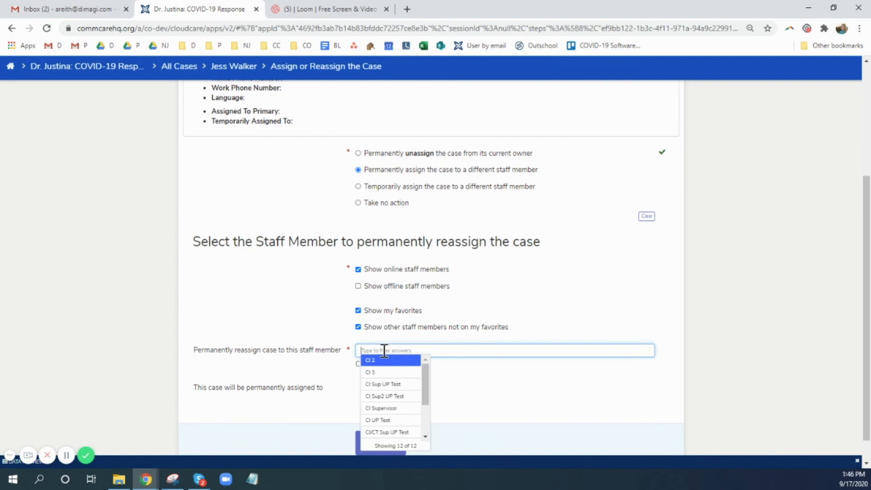
pyautogui.click(358, 327)
pyautogui.click(362, 350)
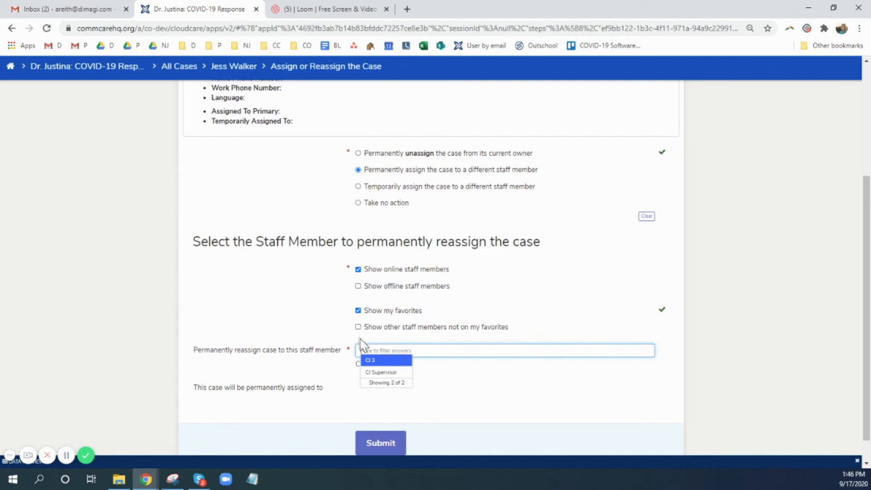
# Step: Include offline staff and members not on favorites in the case's staff choices, and look through the list to its end
pyautogui.click(358, 327)
pyautogui.click(358, 285)
pyautogui.click(370, 352)
pyautogui.scroll(-5, 389, 384)
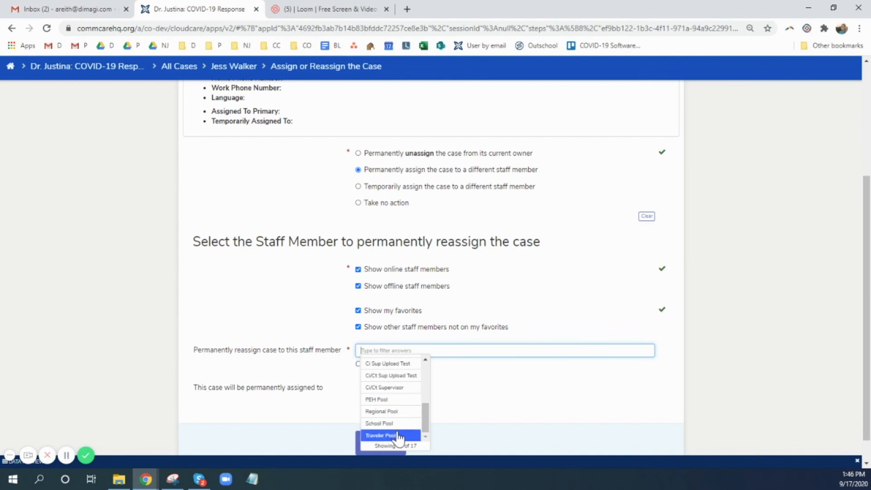
pyautogui.click(483, 423)
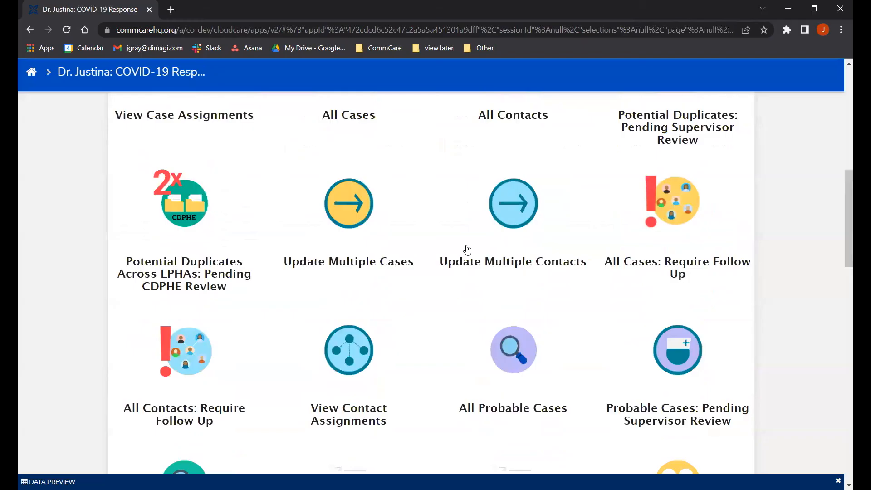
# Step: Open the All Contacts: Assigned and Open list and continue into its first contact record
pyautogui.scroll(6, 466, 249)
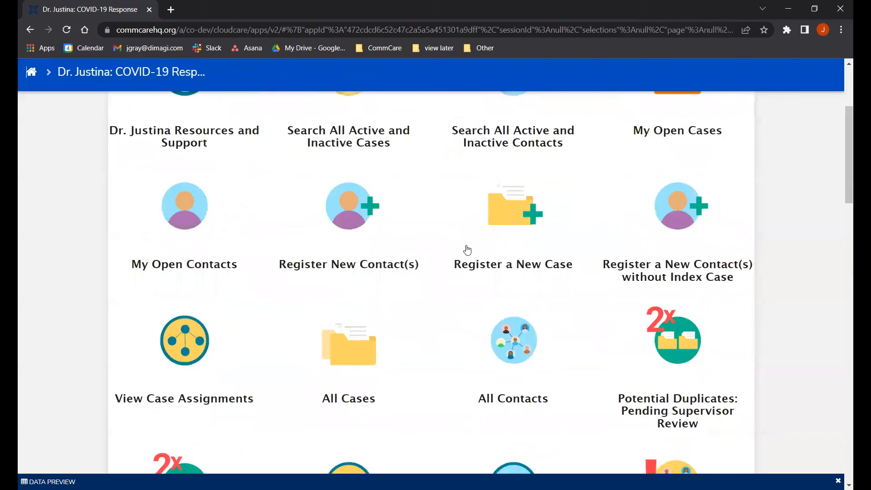
pyautogui.scroll(4, 467, 250)
pyautogui.scroll(-9, 506, 258)
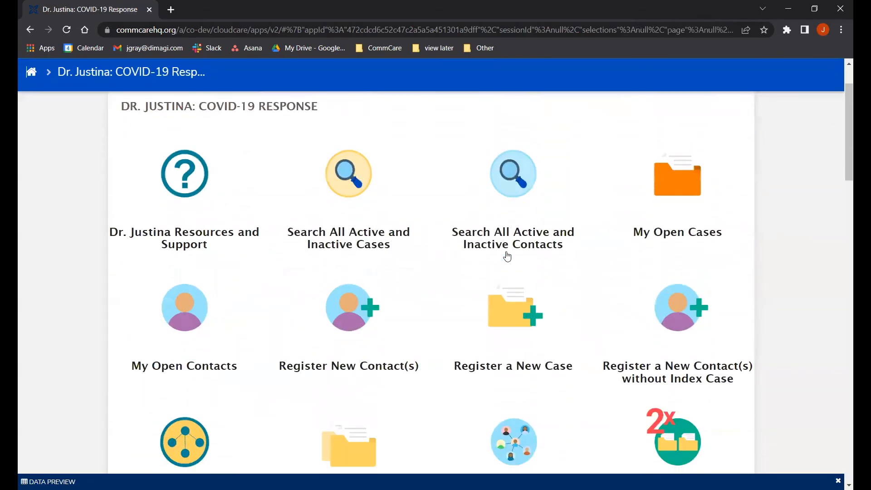
pyautogui.scroll(-8, 507, 255)
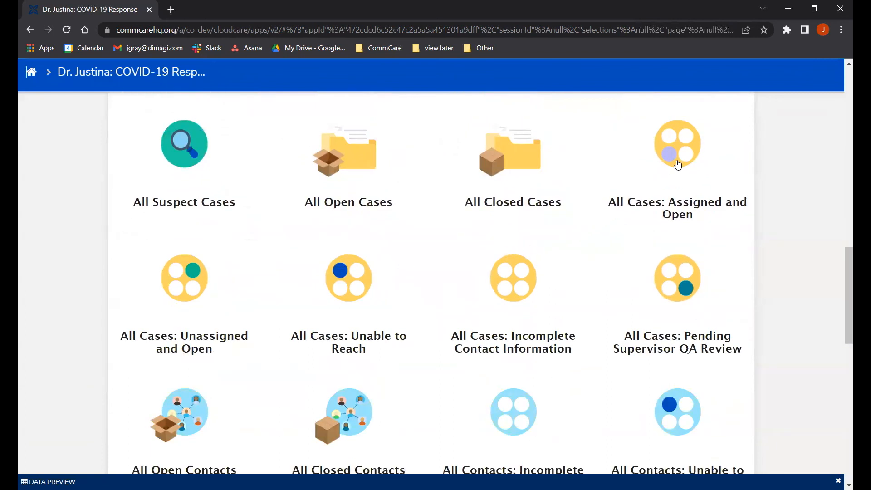
pyautogui.scroll(-4, 575, 239)
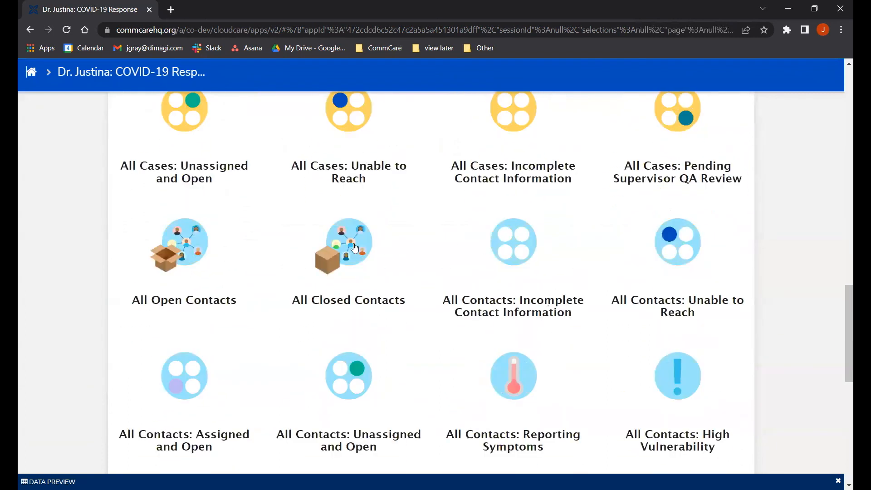
pyautogui.click(169, 380)
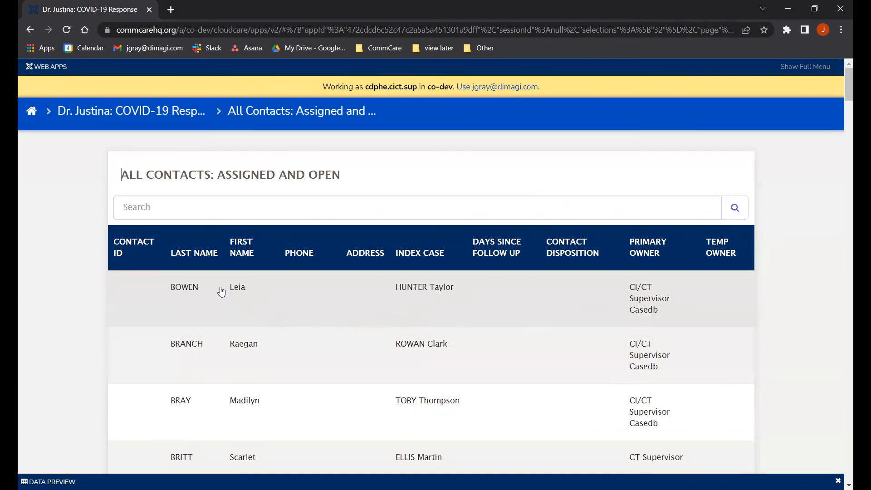
pyautogui.click(254, 300)
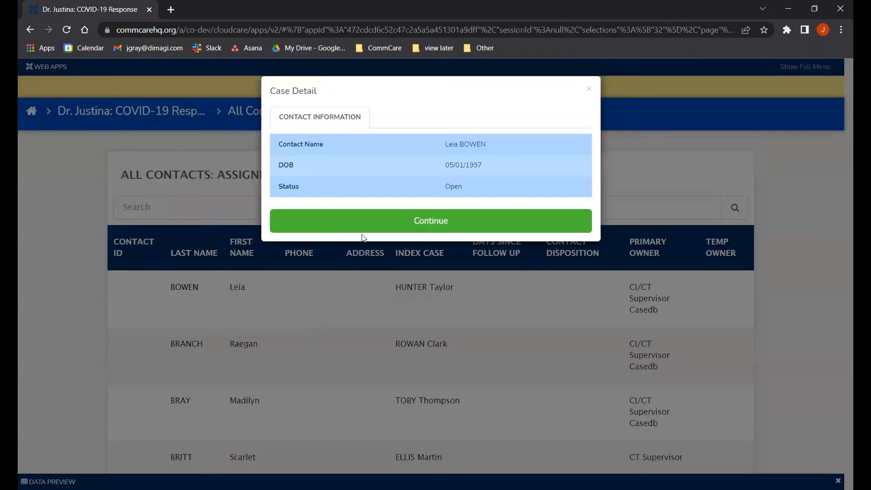
pyautogui.click(378, 224)
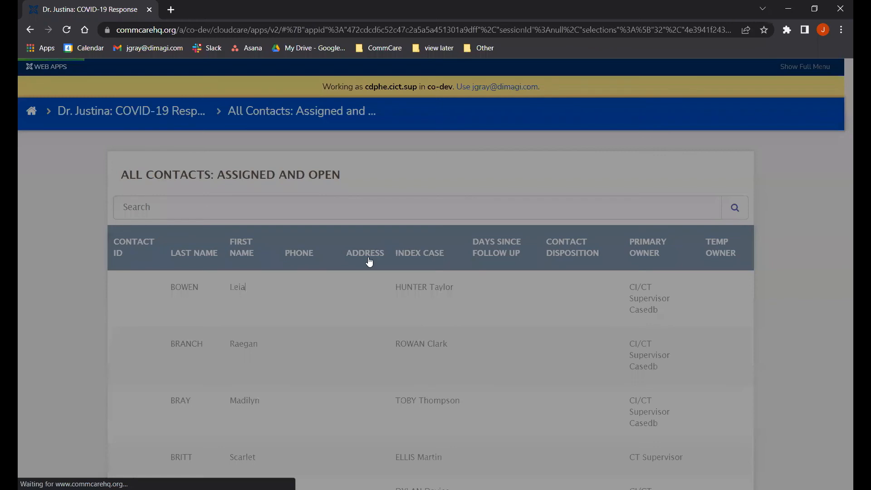